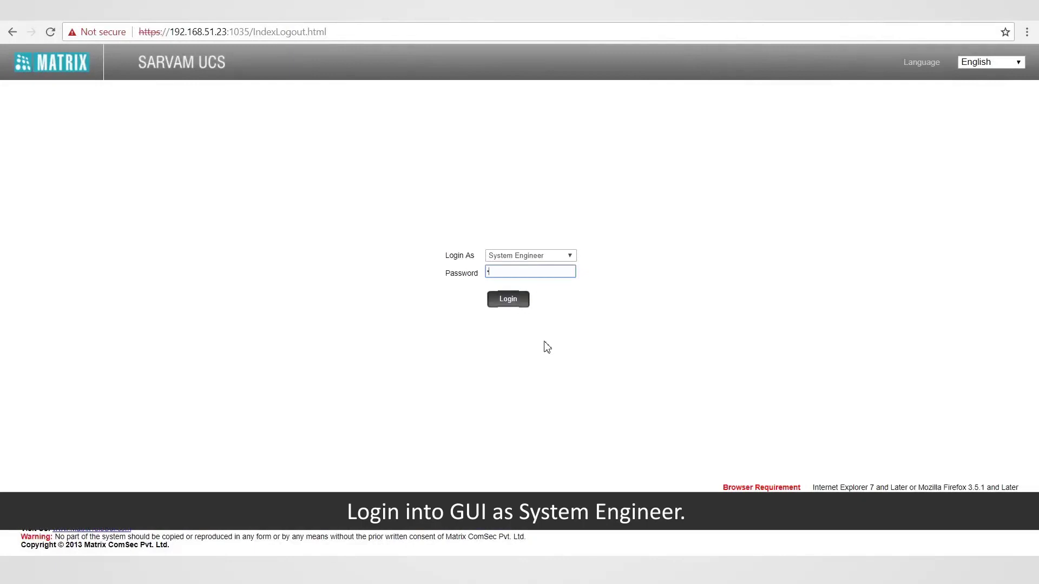
Log in as System Engineer by entering the account password.
{"action": "type", "text": "••••"}
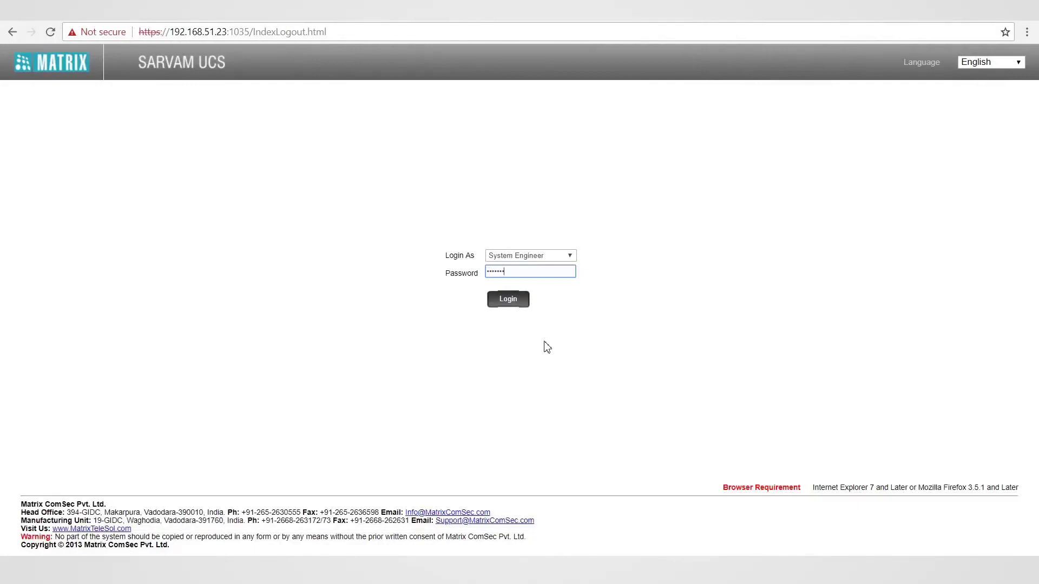
{"action": "type", "text": "•"}
{"action": "left_click", "coordinate": [514, 305]}
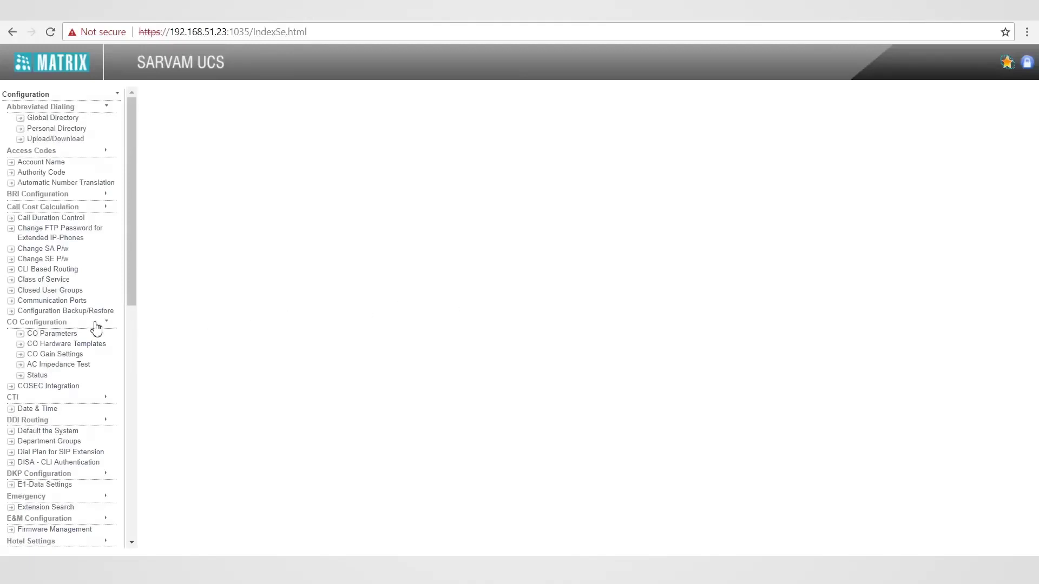
In the CO Parameters, assign Trunk Features Template 02 to CO port 1 and submit the change.
{"action": "left_click", "coordinate": [70, 335]}
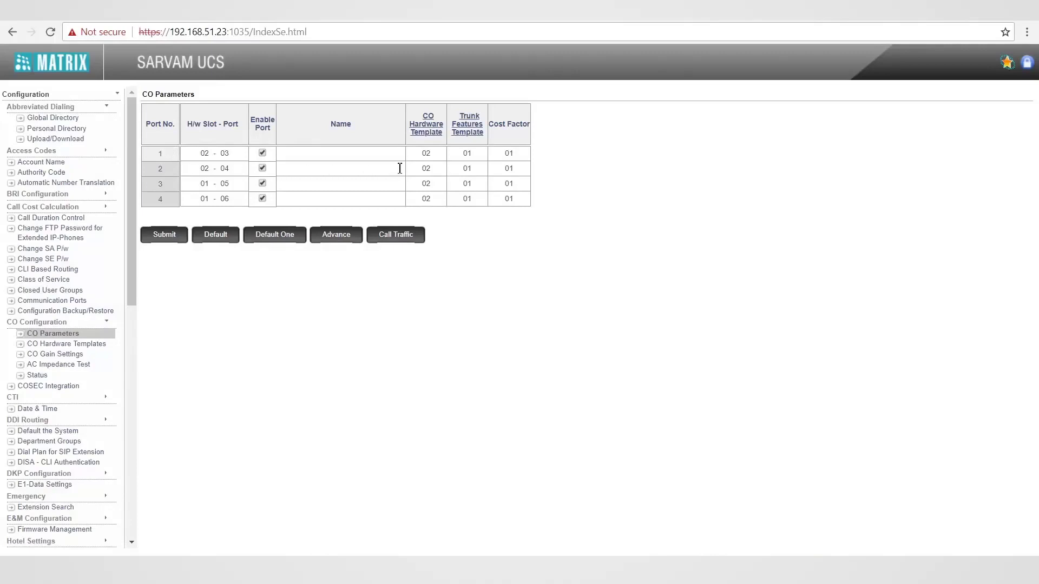
{"action": "left_click", "coordinate": [477, 153]}
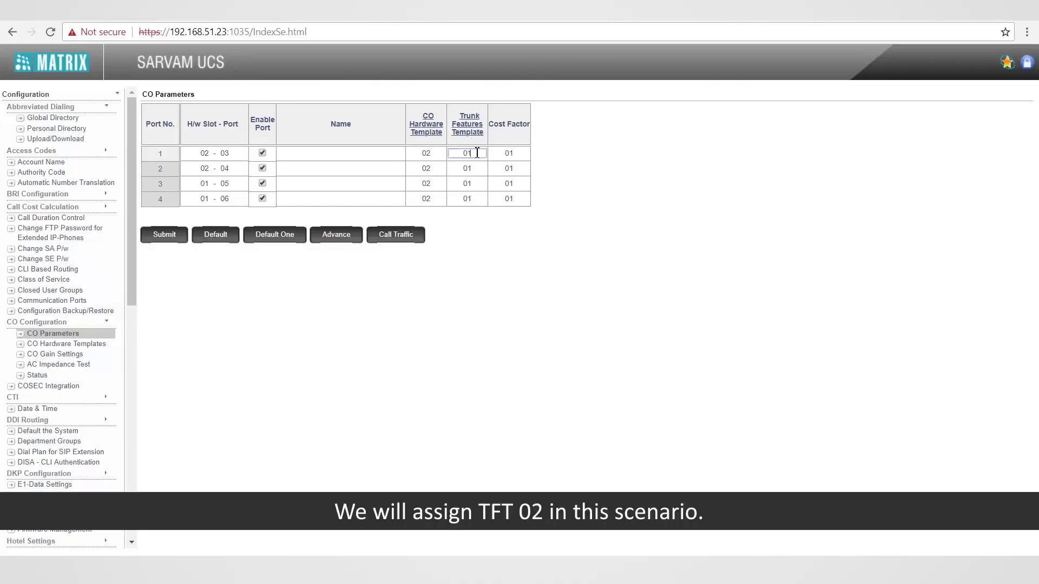
{"action": "key", "text": "BackSpace"}
{"action": "key", "text": "BackSpace"}
{"action": "type", "text": "02"}
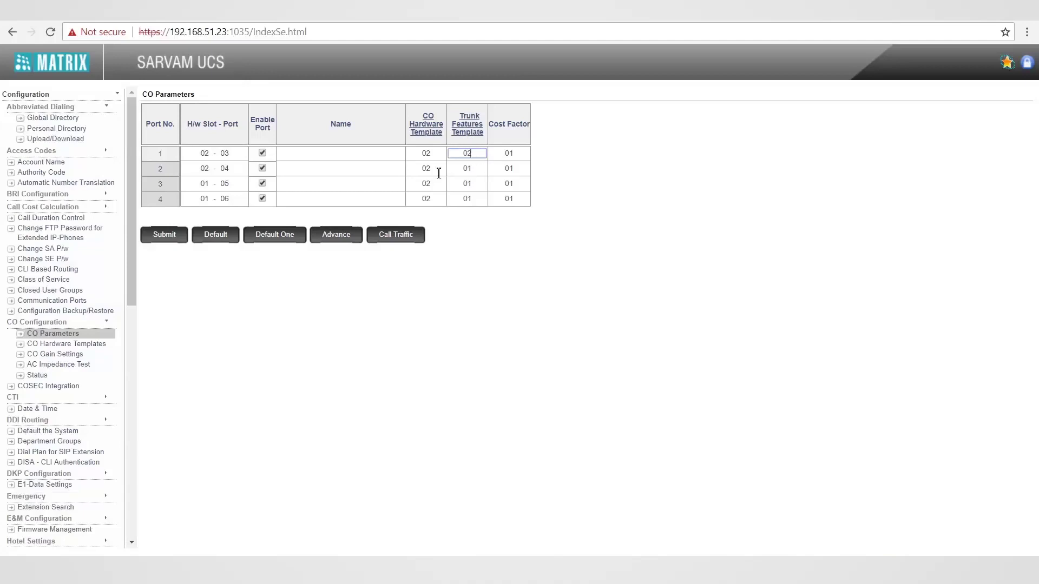
{"action": "left_click", "coordinate": [178, 236]}
In Trunk Features Template 2, set the Trunk Landing Group to 02 for WH, BH and NH, and submit.
{"action": "left_click", "coordinate": [477, 135]}
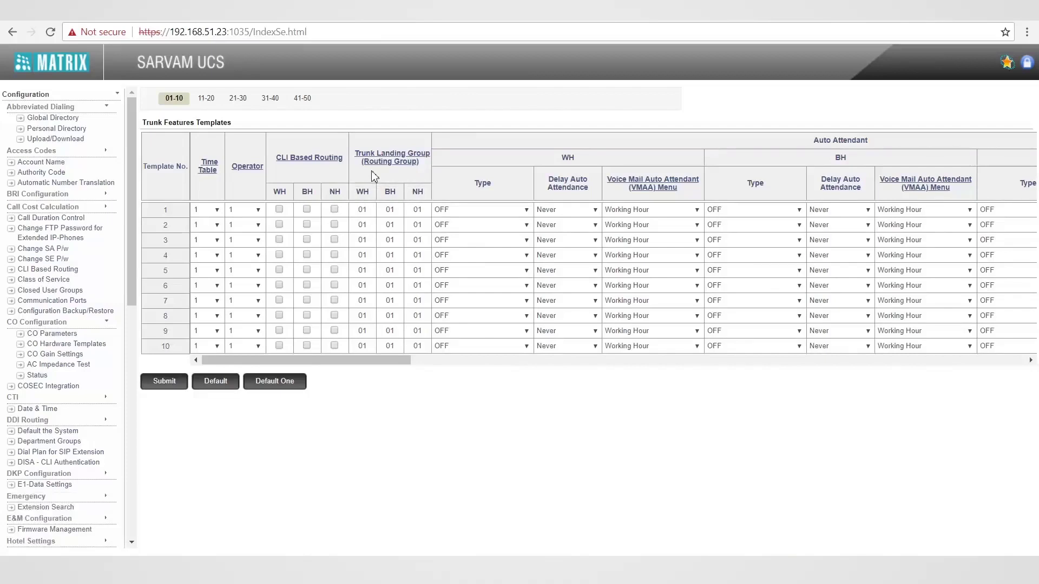
{"action": "left_click", "coordinate": [371, 226]}
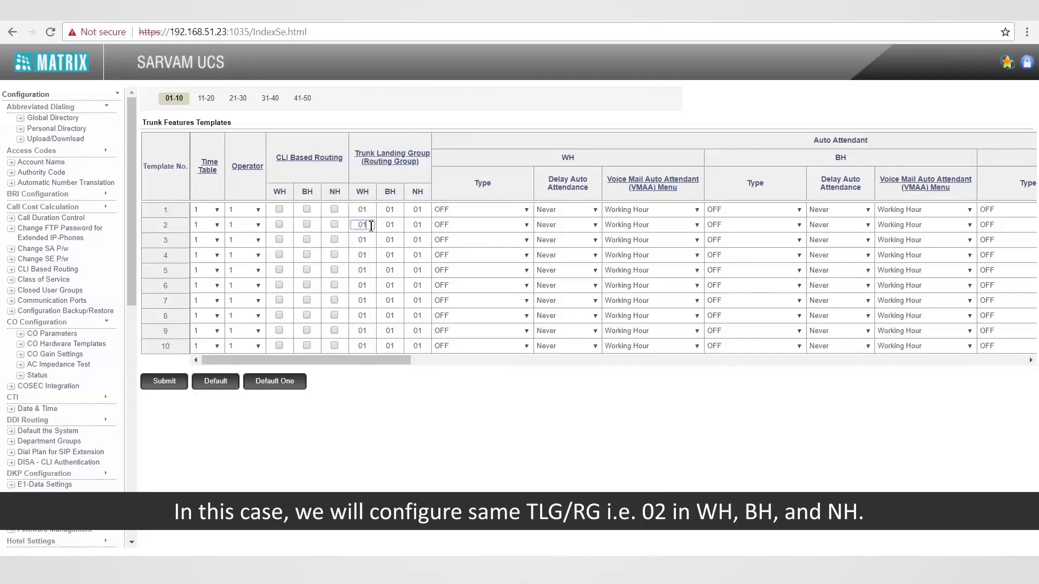
{"action": "key", "text": "BackSpace"}
{"action": "key", "text": "BackSpace"}
{"action": "type", "text": "02"}
{"action": "key", "text": "Tab"}
{"action": "key", "text": "End"}
{"action": "key", "text": "BackSpace"}
{"action": "type", "text": "2"}
{"action": "key", "text": "Tab"}
{"action": "key", "text": "End"}
{"action": "key", "text": "BackSpace"}
{"action": "type", "text": "2"}
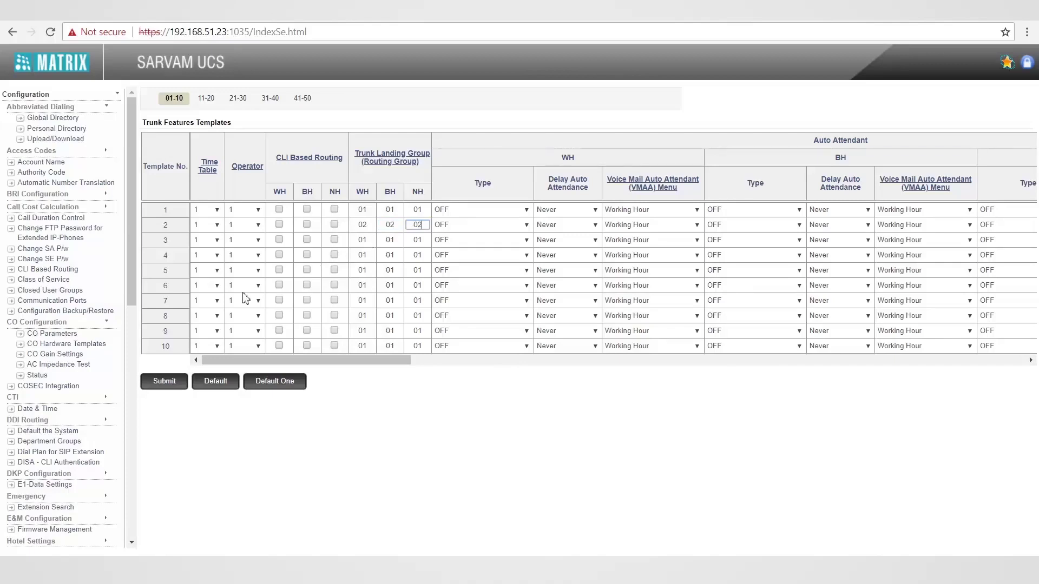
{"action": "left_click", "coordinate": [168, 383]}
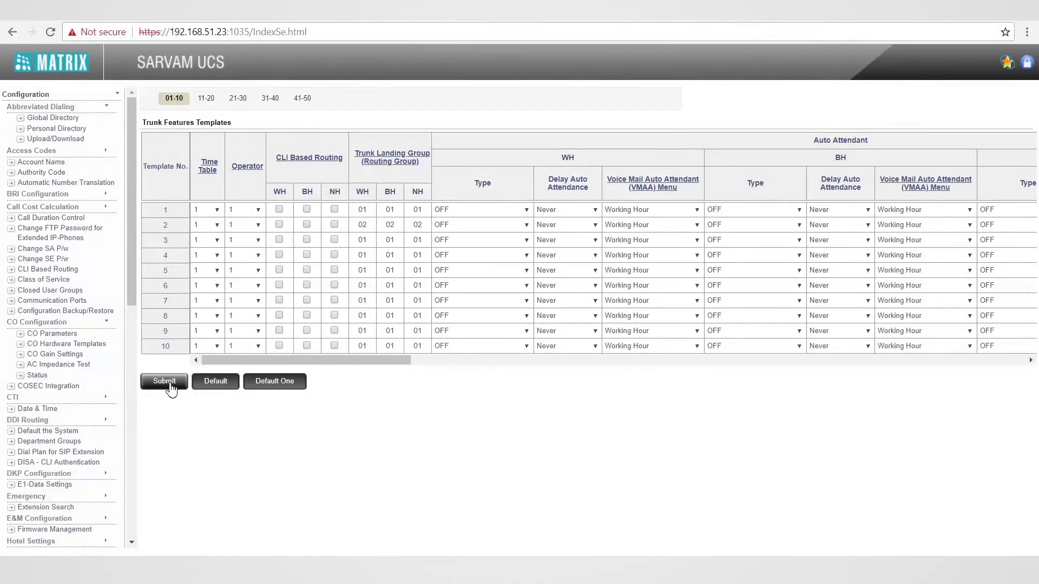
In the Routing Group settings, set Member 1 of group 2 to DKP with a 025-second ring timer and continuous ring enabled.
{"action": "left_click", "coordinate": [390, 169]}
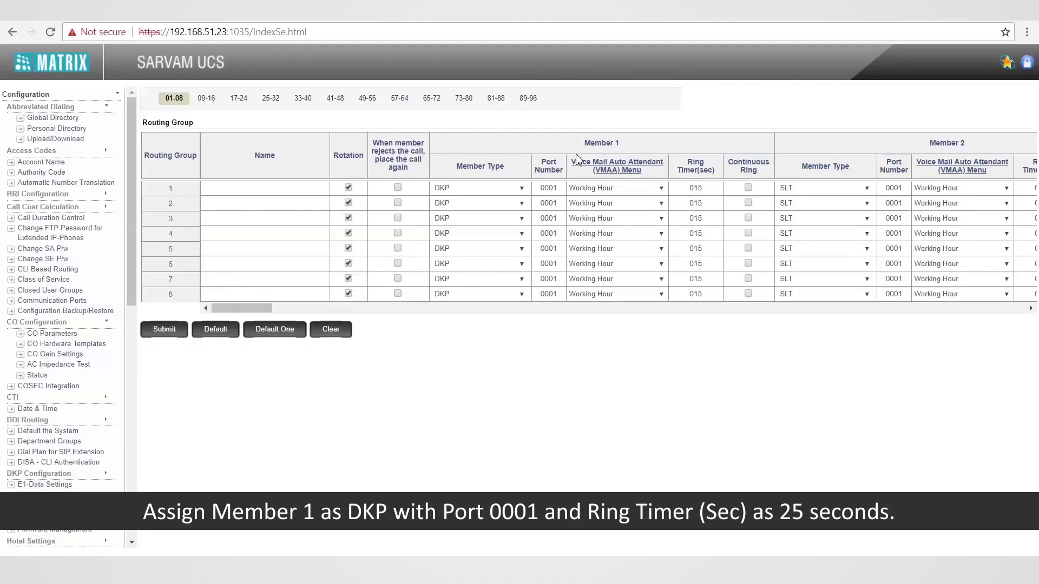
{"action": "left_click", "coordinate": [522, 204]}
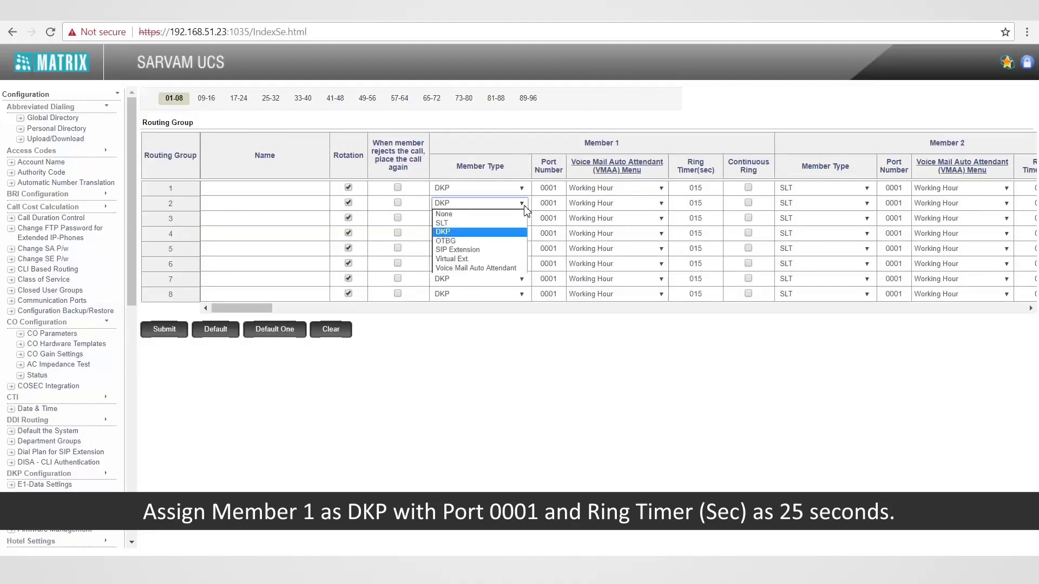
{"action": "left_click", "coordinate": [508, 233]}
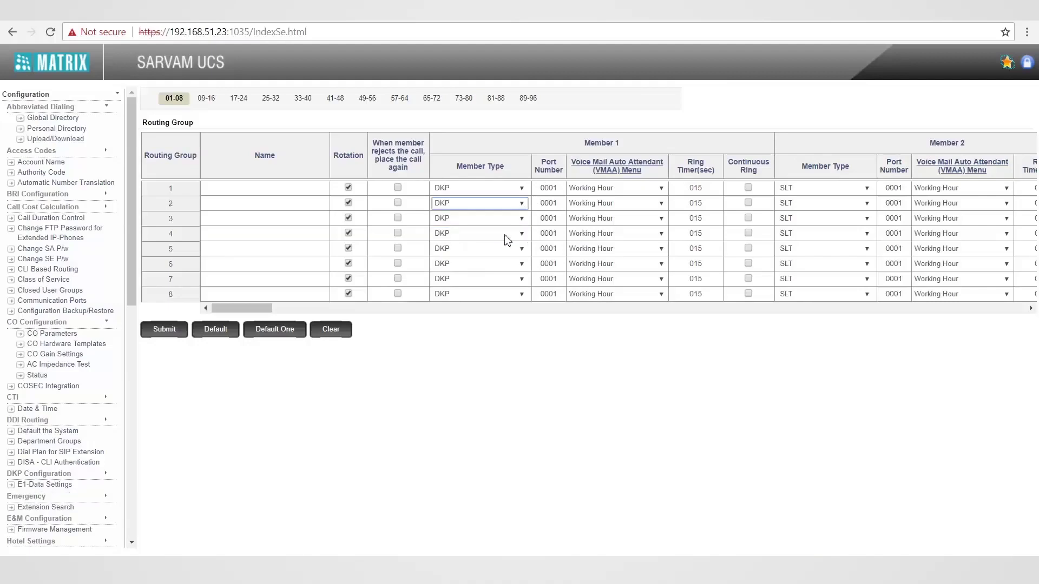
{"action": "key", "text": "Tab"}
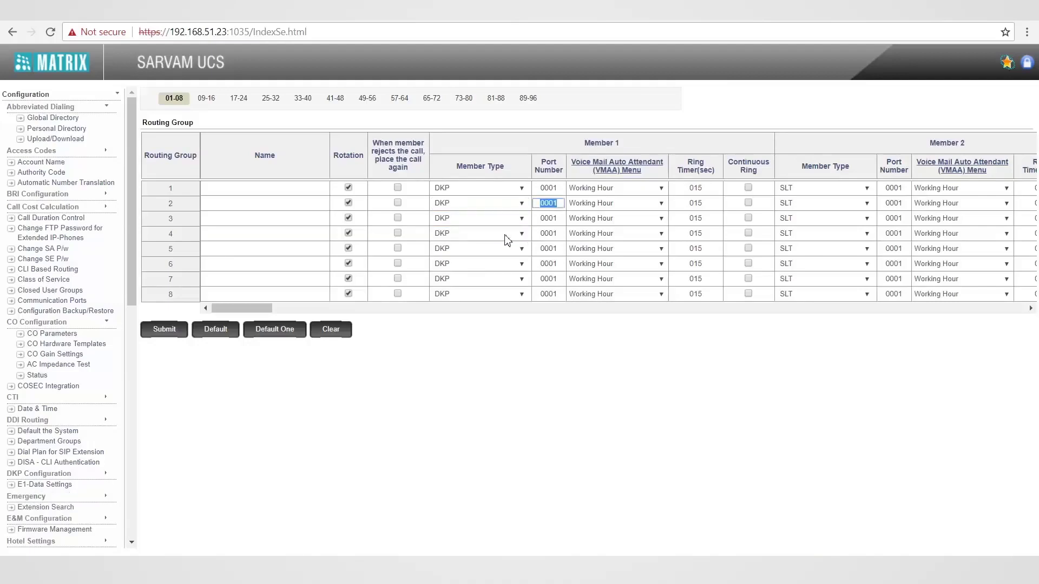
{"action": "key", "text": "Tab"}
{"action": "key", "text": "Tab"}
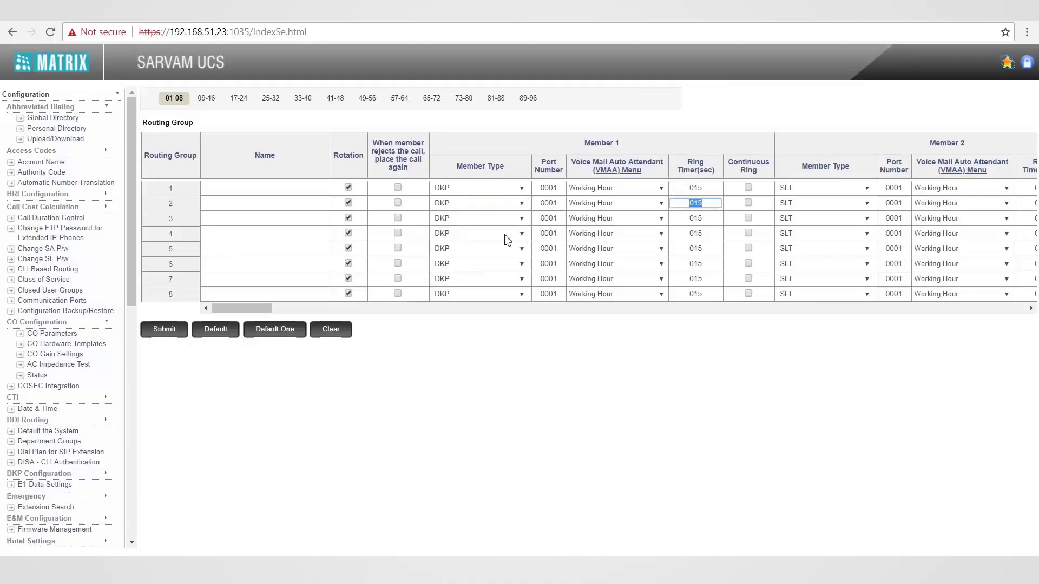
{"action": "key", "text": "Right"}
{"action": "key", "text": "BackSpace"}
{"action": "key", "text": "BackSpace"}
{"action": "type", "text": "25"}
{"action": "left_click", "coordinate": [749, 204]}
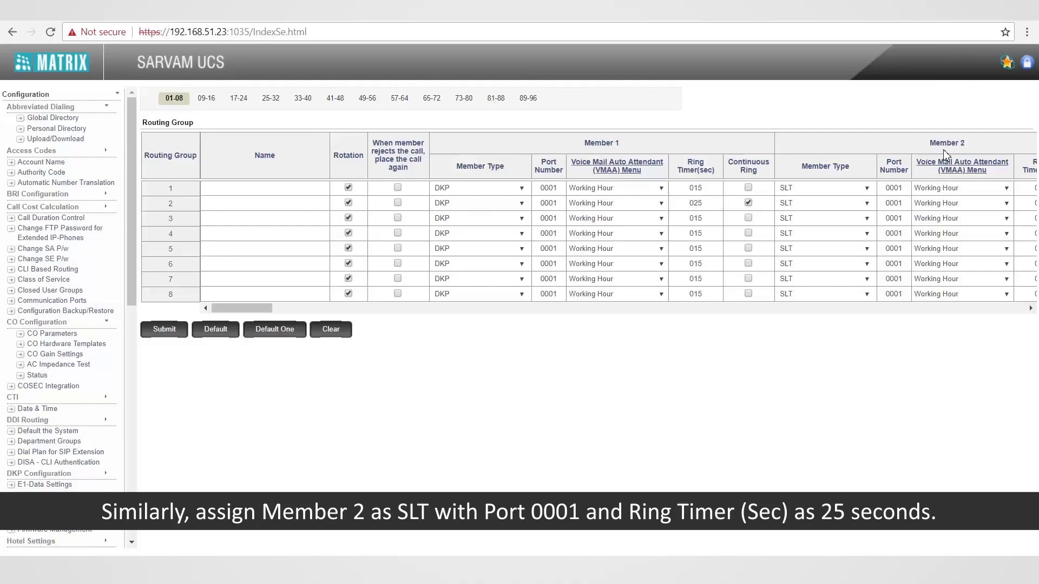
Set Member 2 of routing group 2 to SLT with a 025-second ring timer and continuous ring enabled.
{"action": "left_click", "coordinate": [870, 208]}
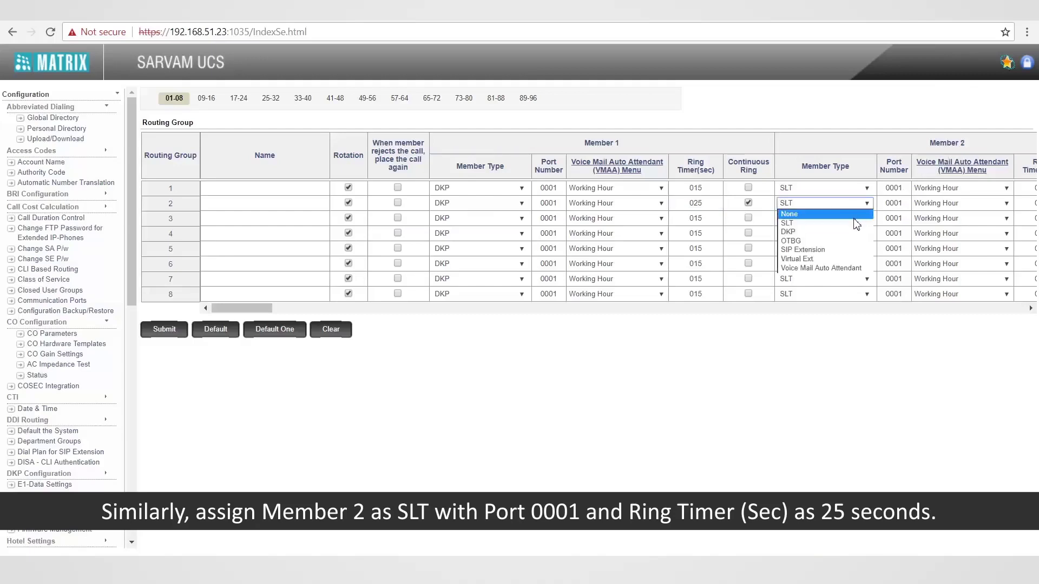
{"action": "left_click", "coordinate": [854, 224]}
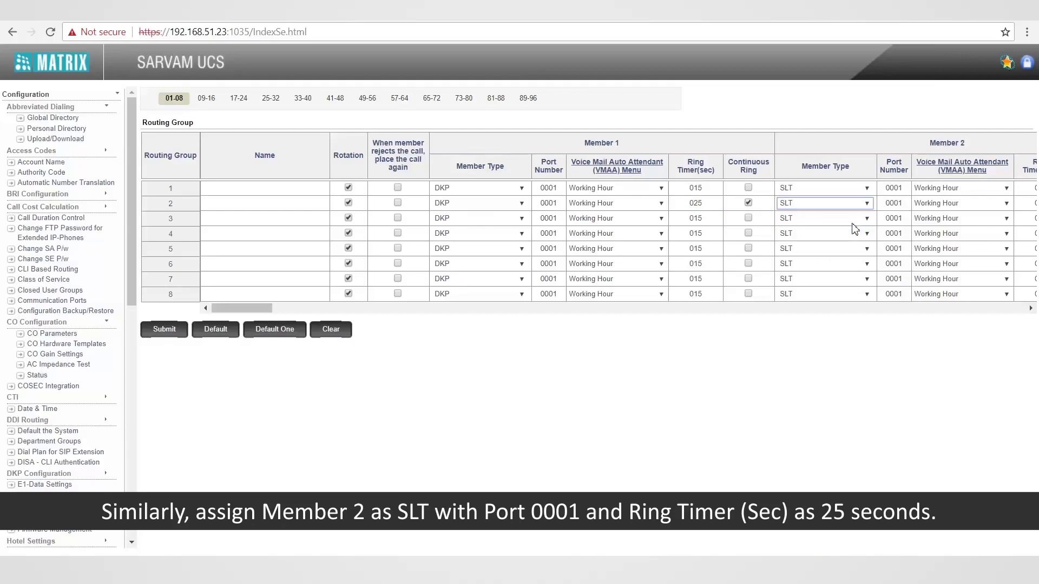
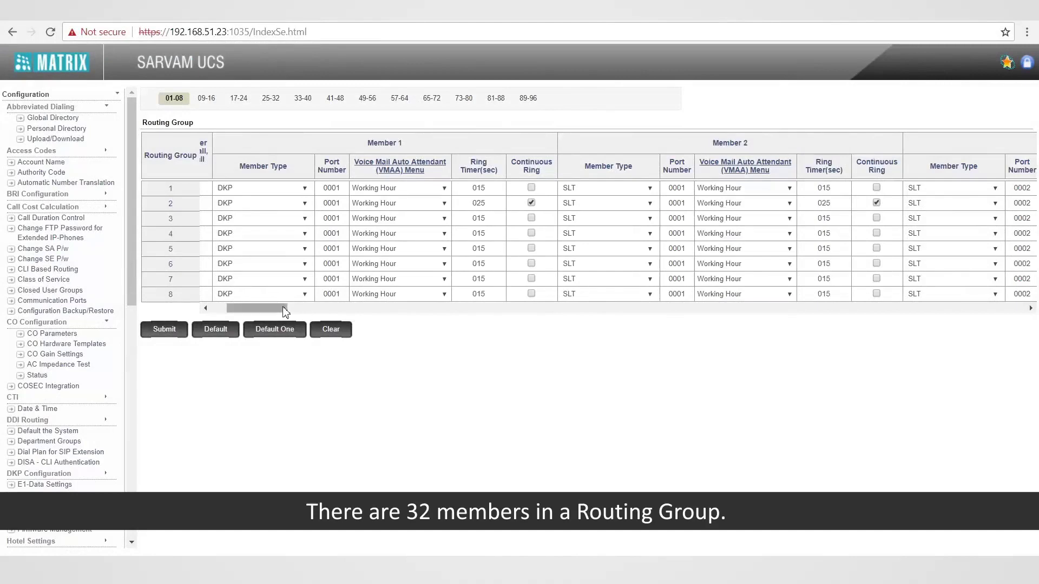
Review the members of routing group 2 and set Member 3's type to None.
{"action": "left_click_drag", "start_coordinate": [285, 312], "coordinate": [1026, 326]}
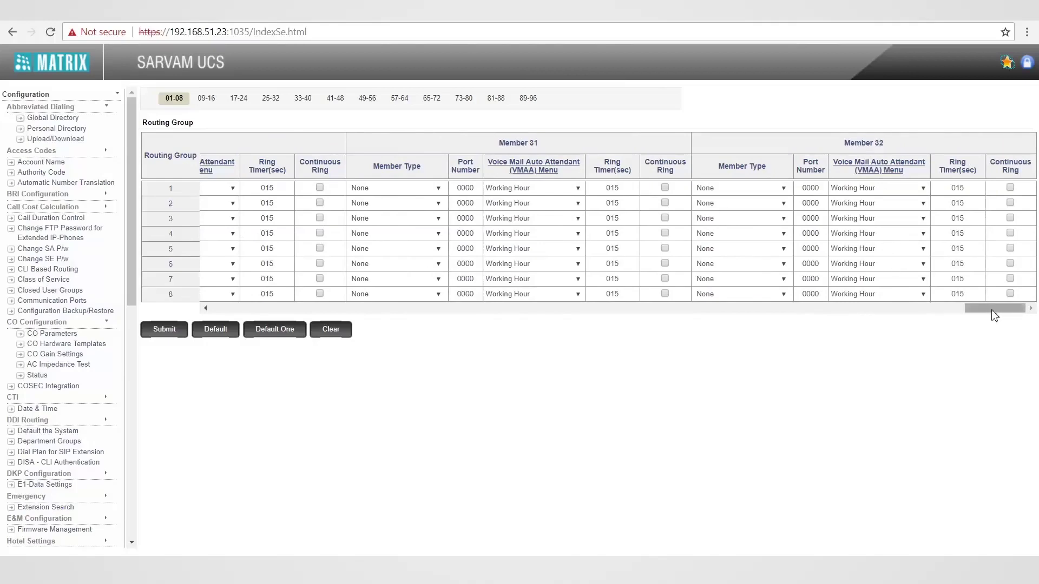
{"action": "left_click_drag", "start_coordinate": [994, 312], "coordinate": [295, 316]}
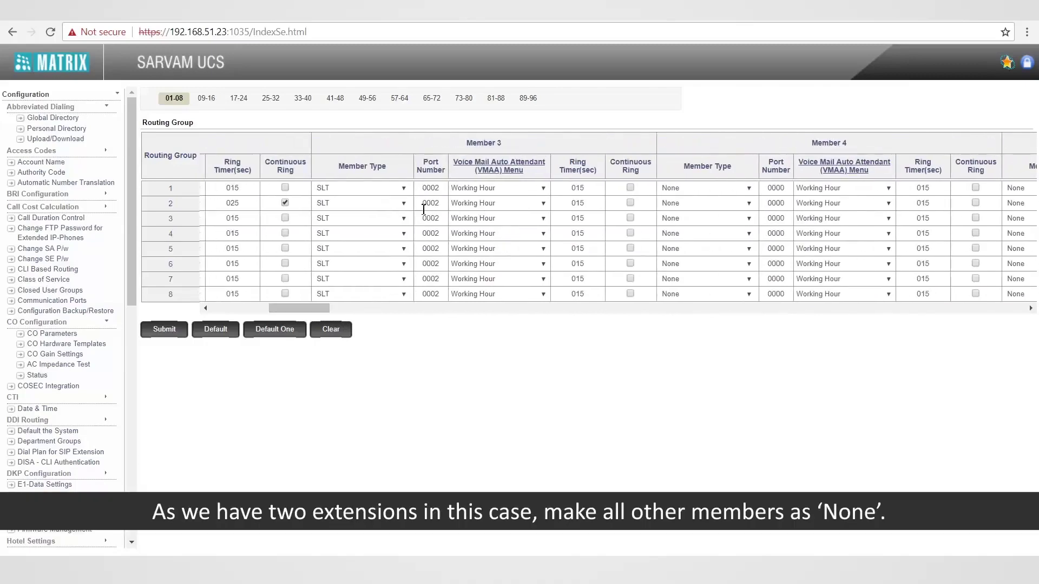
{"action": "left_click", "coordinate": [407, 204]}
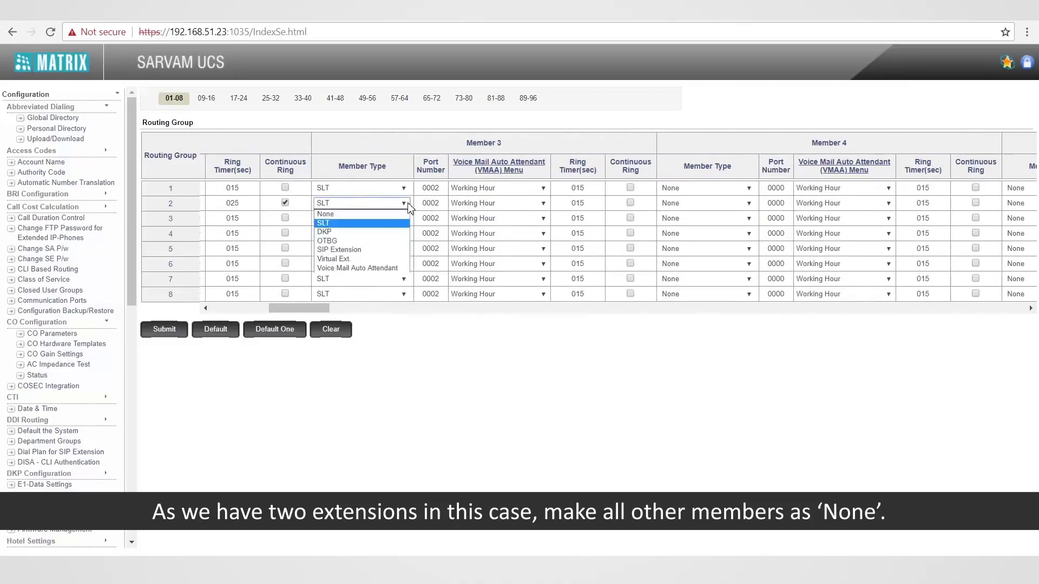
{"action": "left_click", "coordinate": [393, 214]}
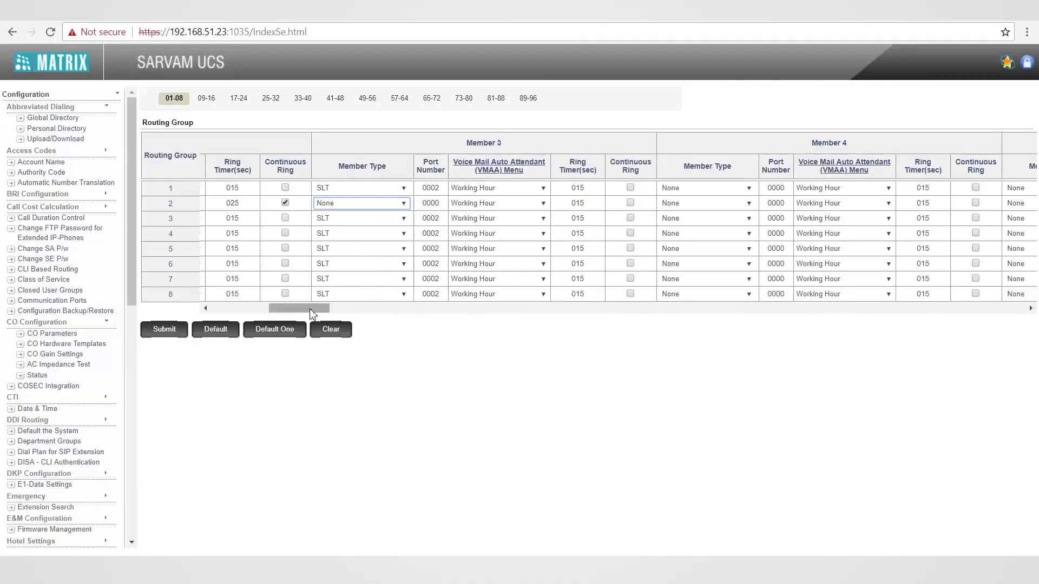
{"action": "left_click_drag", "start_coordinate": [313, 311], "coordinate": [254, 310]}
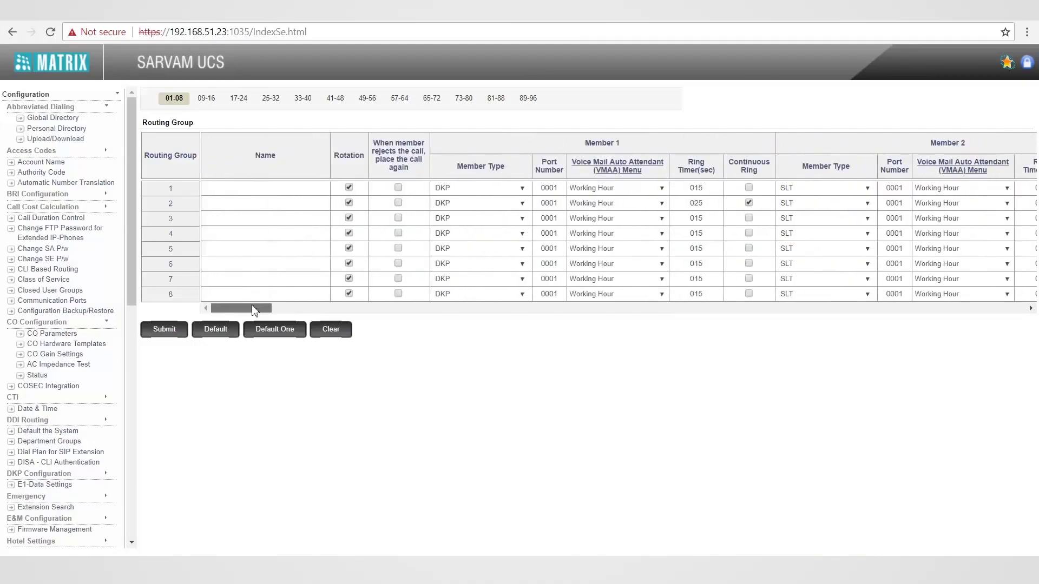